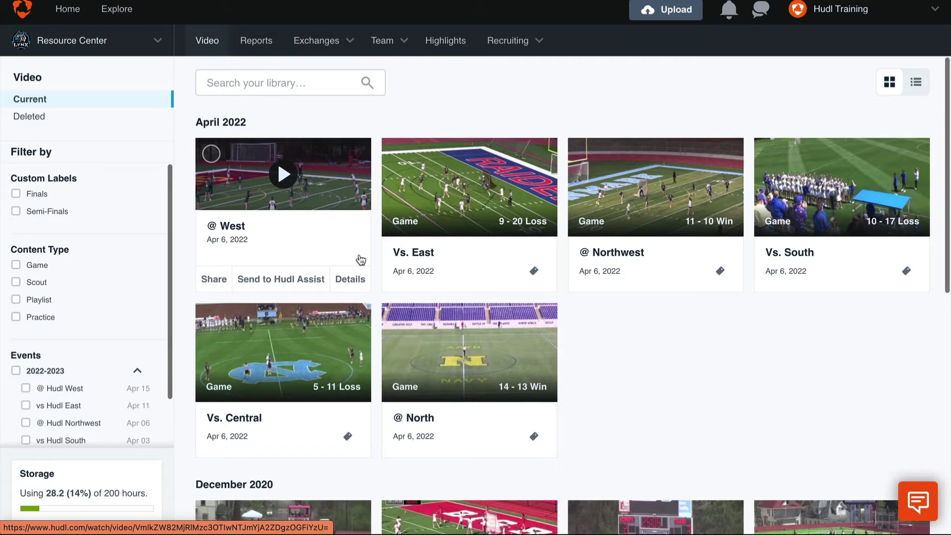
- Link the @ West video to the scheduled April 15th 2023 game vs Hudl West High School
click(323, 200)
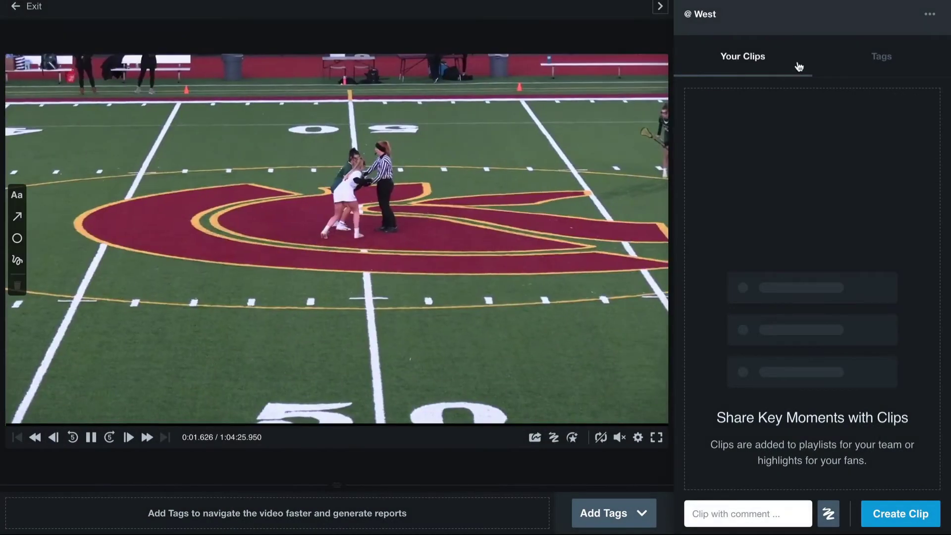
click(873, 59)
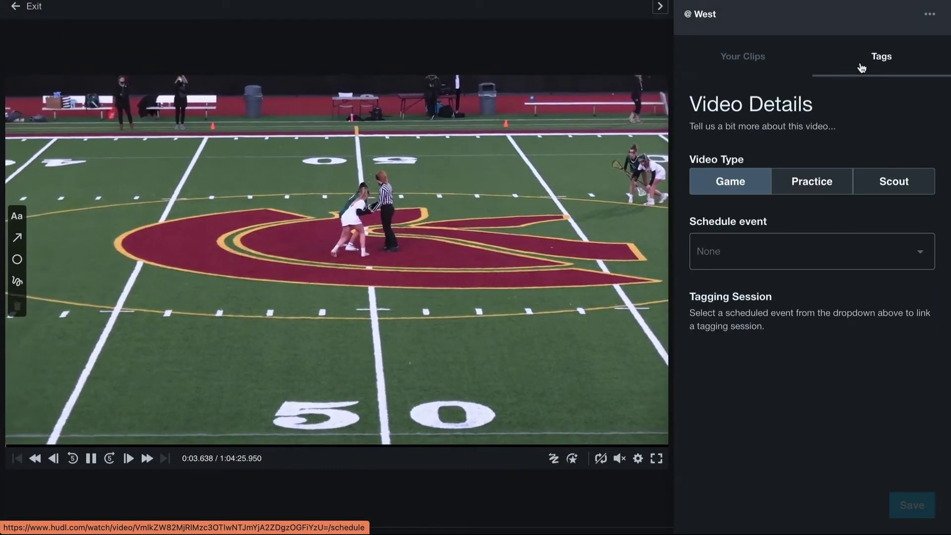
click(773, 252)
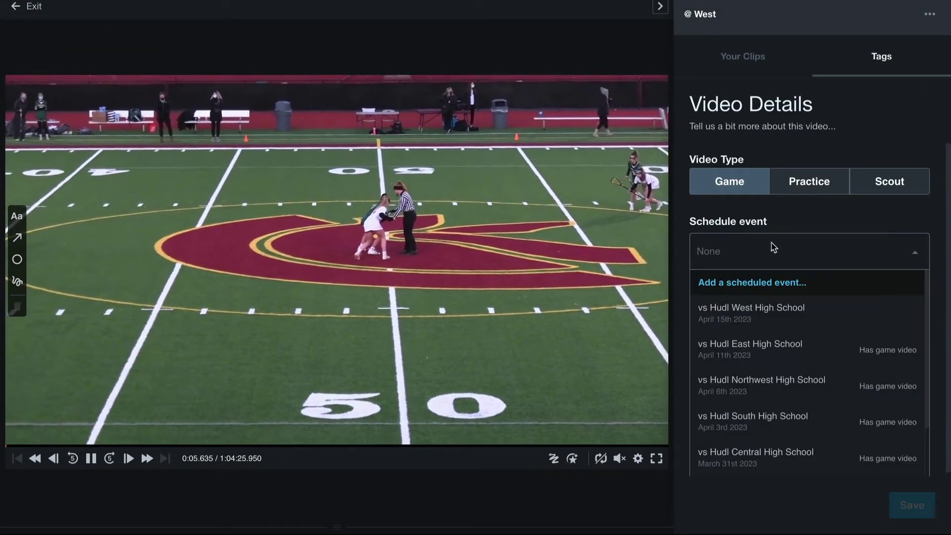
click(780, 316)
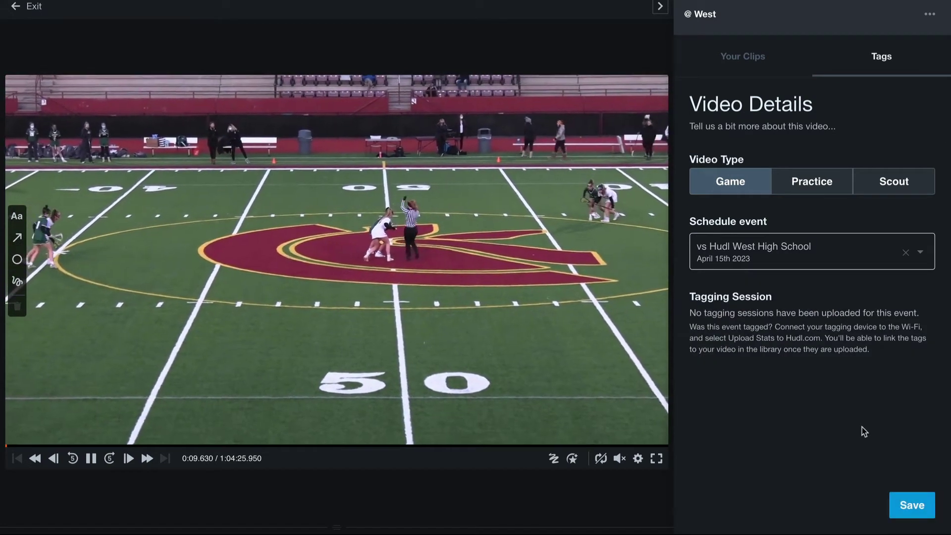
- Save the schedule link and start tagging by halves, LYNX in white versus HWH in green
click(912, 504)
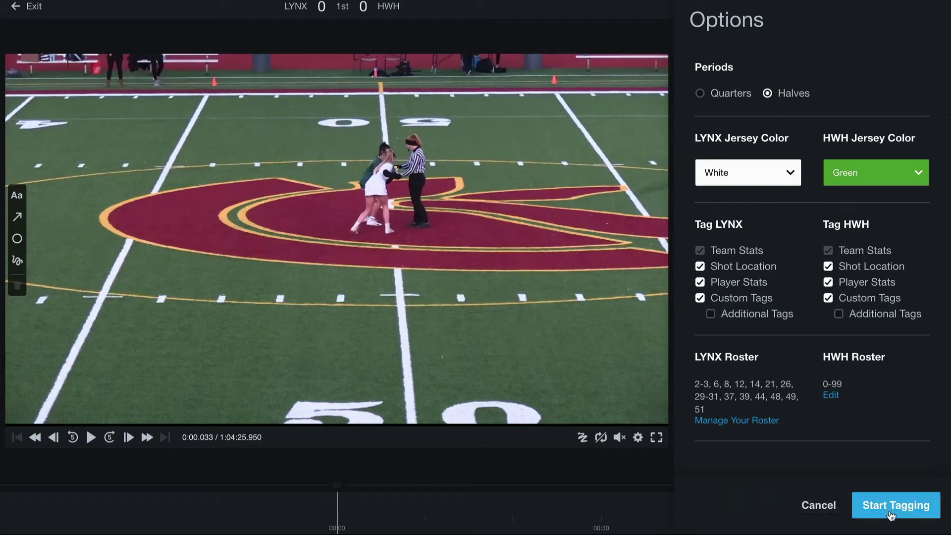
click(891, 505)
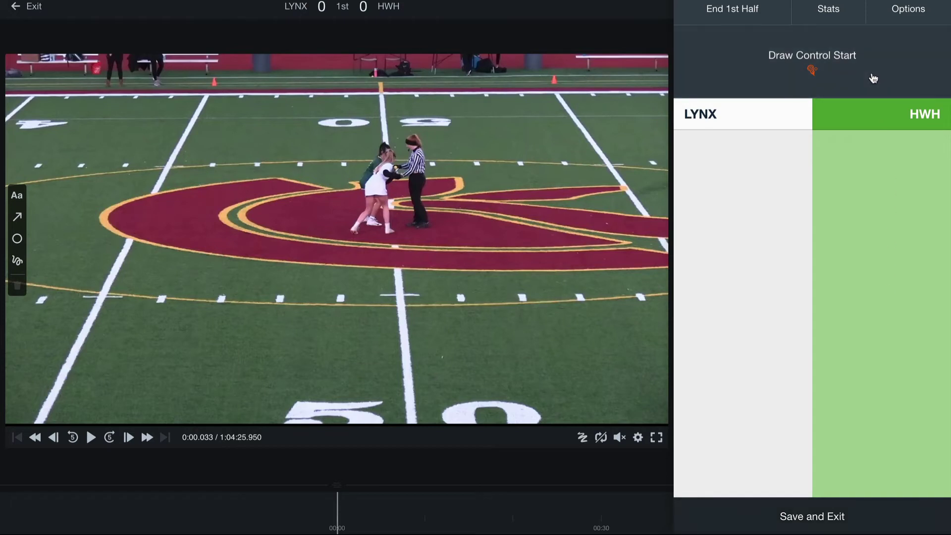
- Tag one Draw Control won by LYNX, exit tagging, and choose Send to Hudl Assist
click(874, 78)
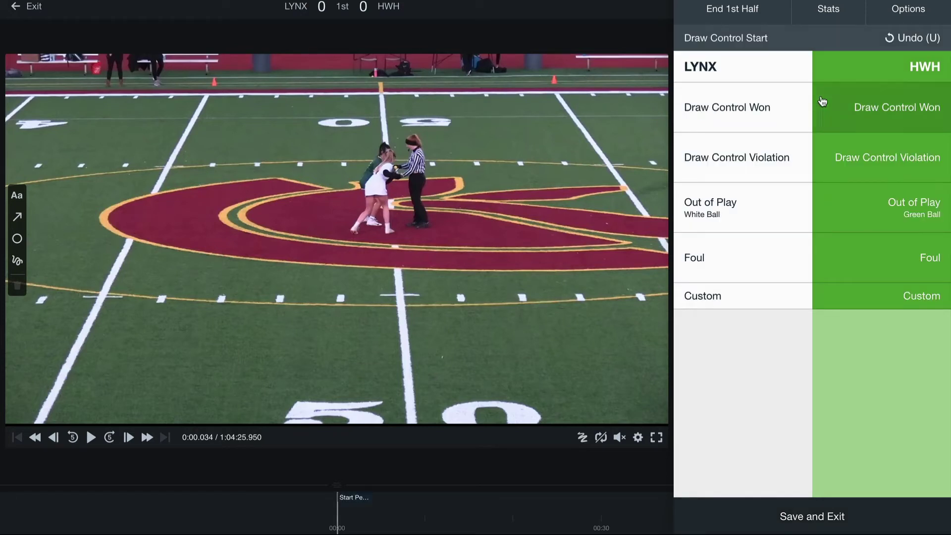
click(799, 107)
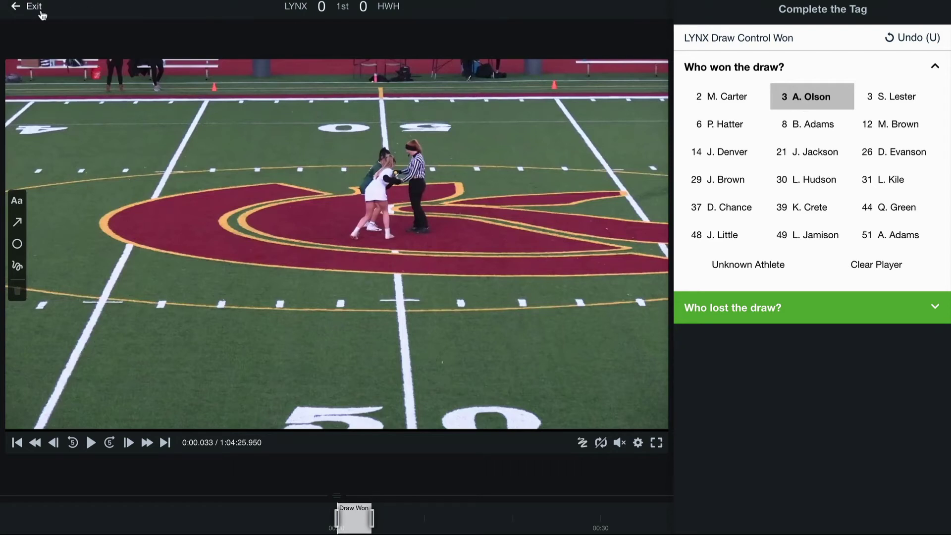
click(33, 9)
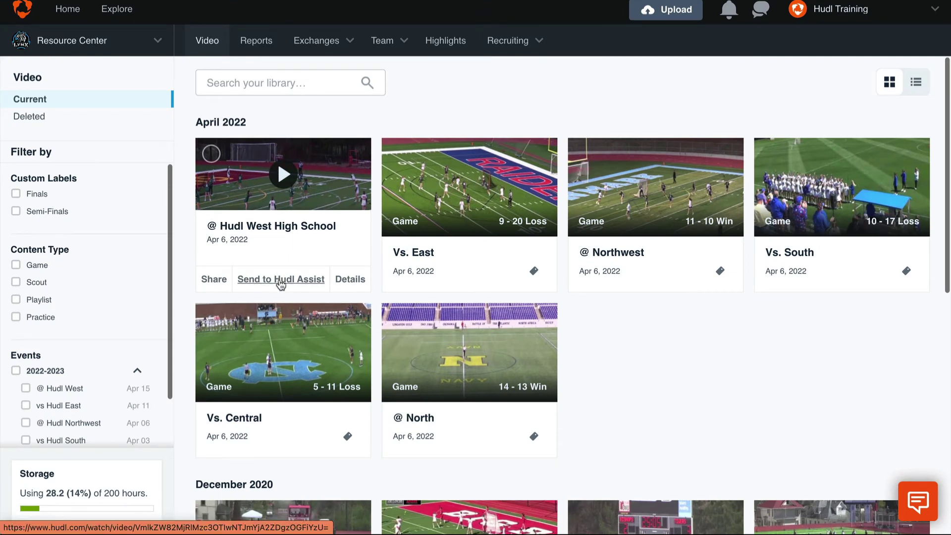
click(279, 278)
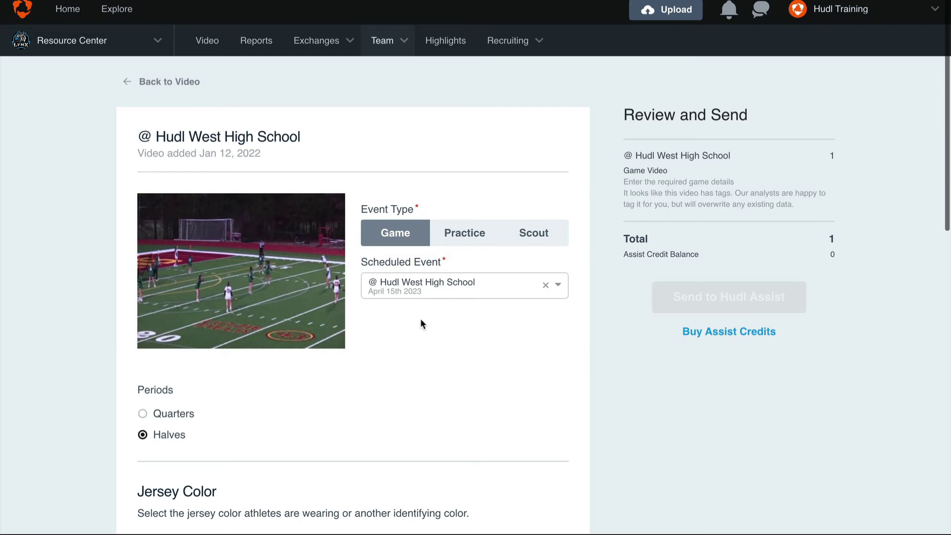
scroll(419, 318, down, 2)
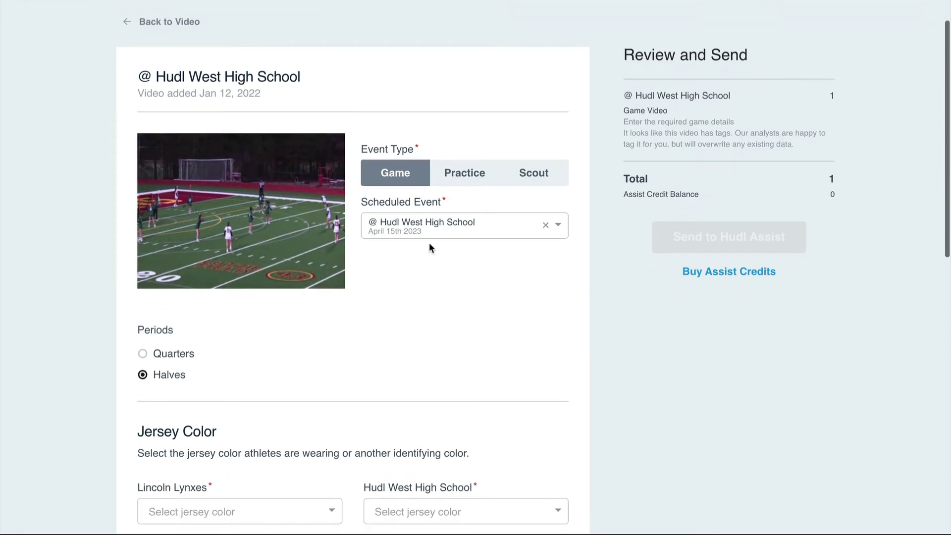
scroll(429, 242, down, 2)
scroll(428, 242, down, 3)
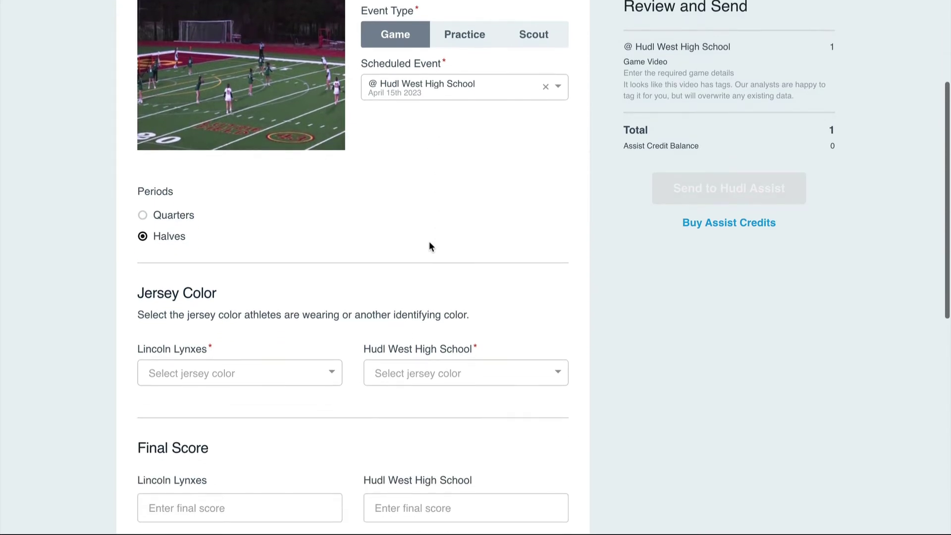
scroll(429, 241, down, 1)
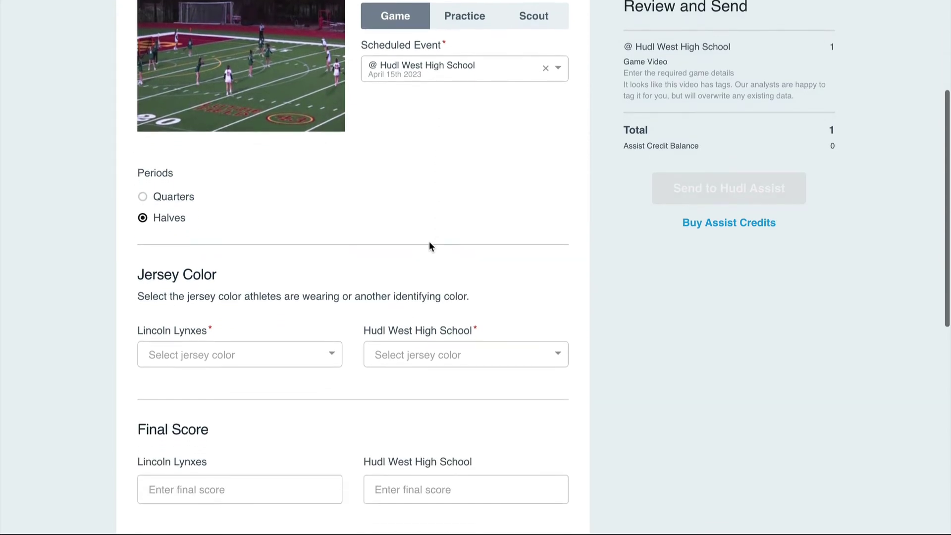
scroll(286, 226, down, 2)
- Choose White as the Lincoln Lynxes jersey colour and Green for Hudl West High School
click(280, 229)
click(271, 257)
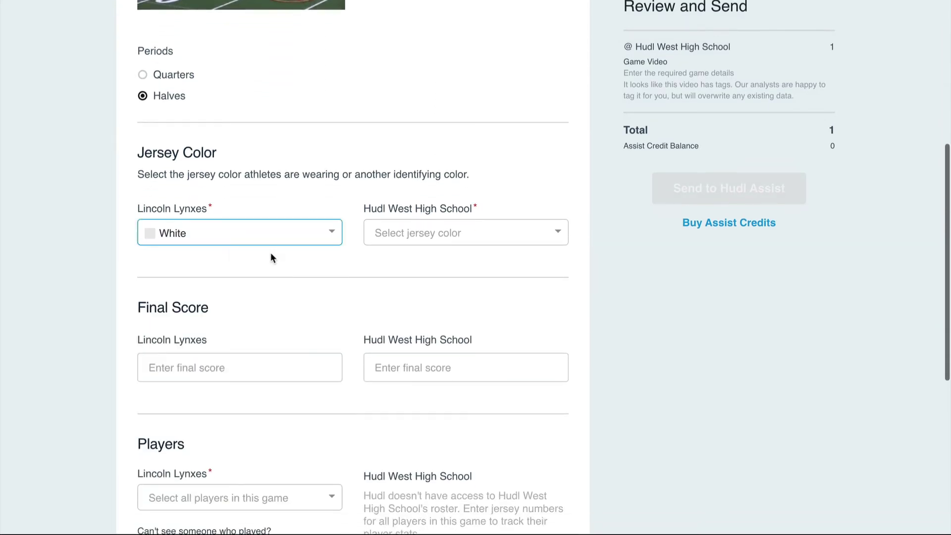
click(383, 235)
click(402, 383)
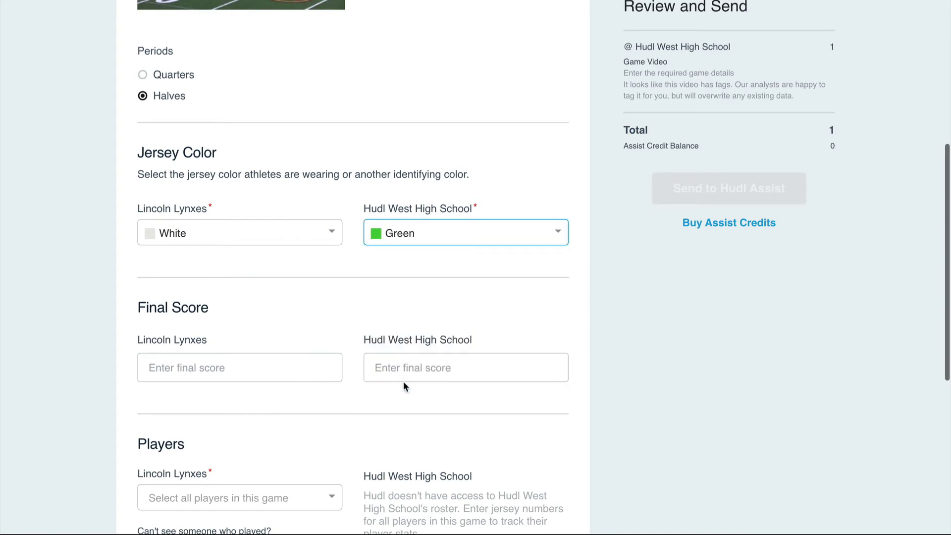
scroll(403, 385, down, 2)
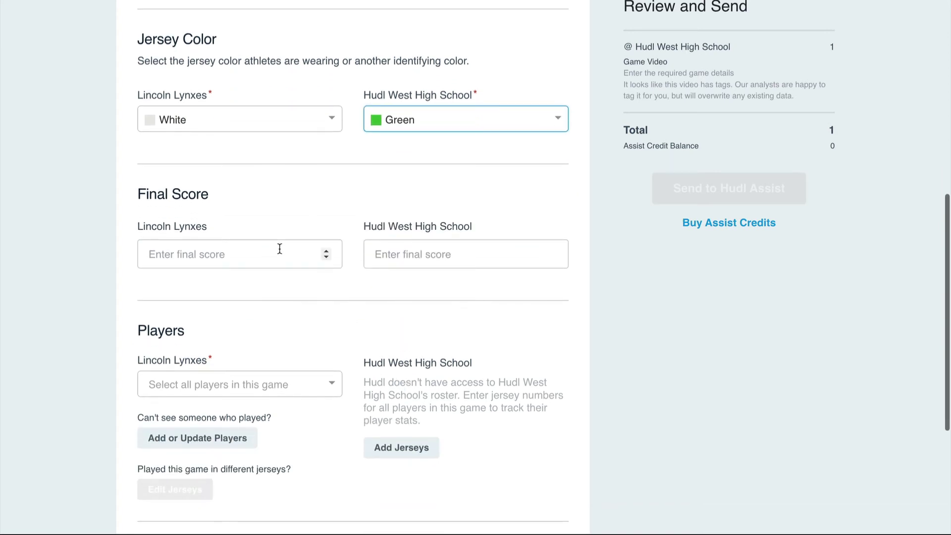
click(279, 249)
text(17)
key(Tab)
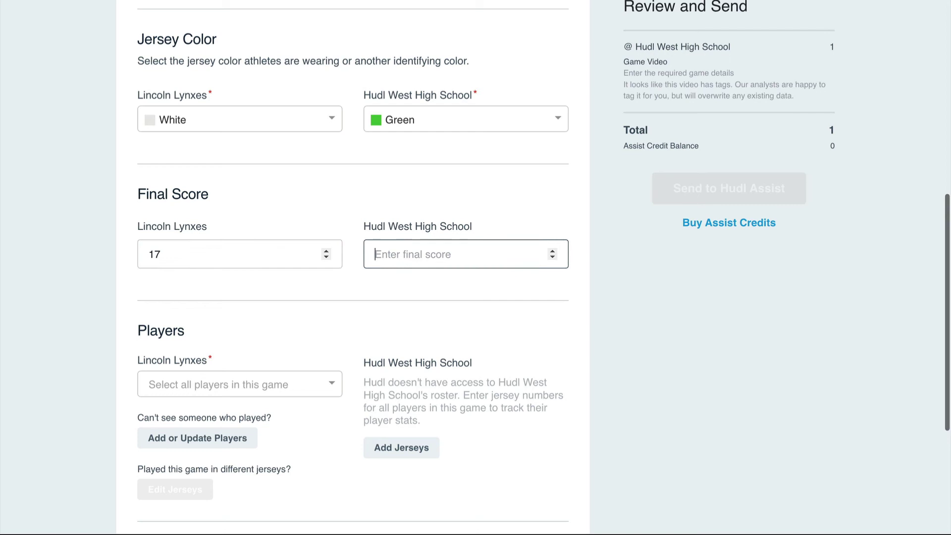
text(9)
scroll(242, 297, down, 2)
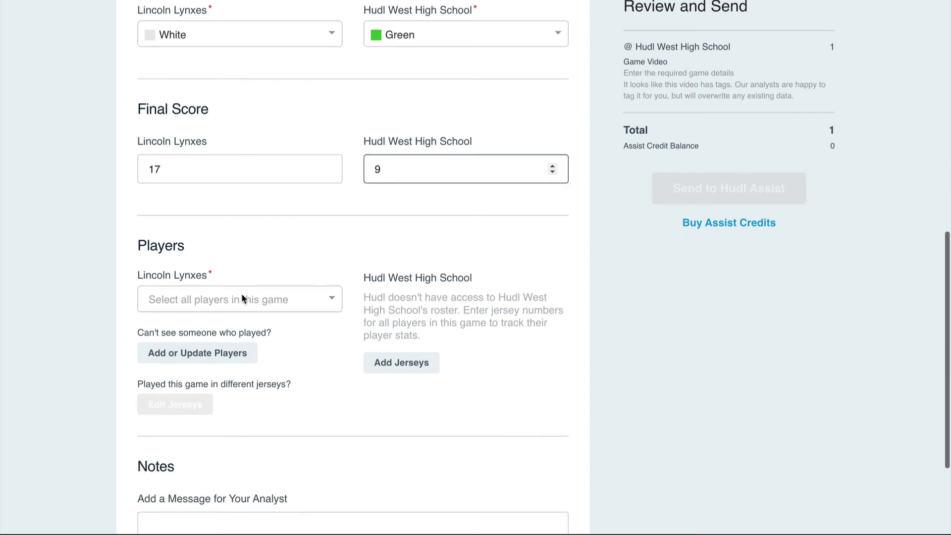
click(242, 297)
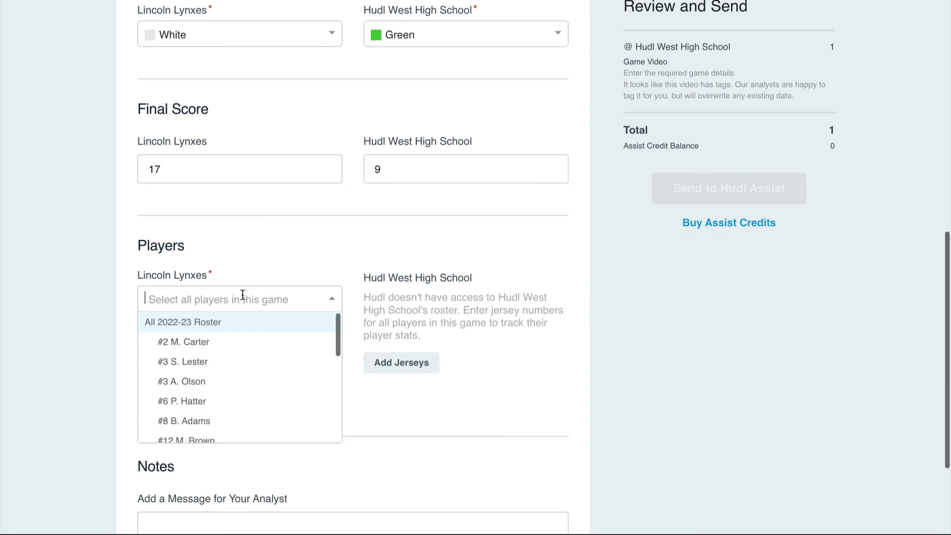
click(239, 327)
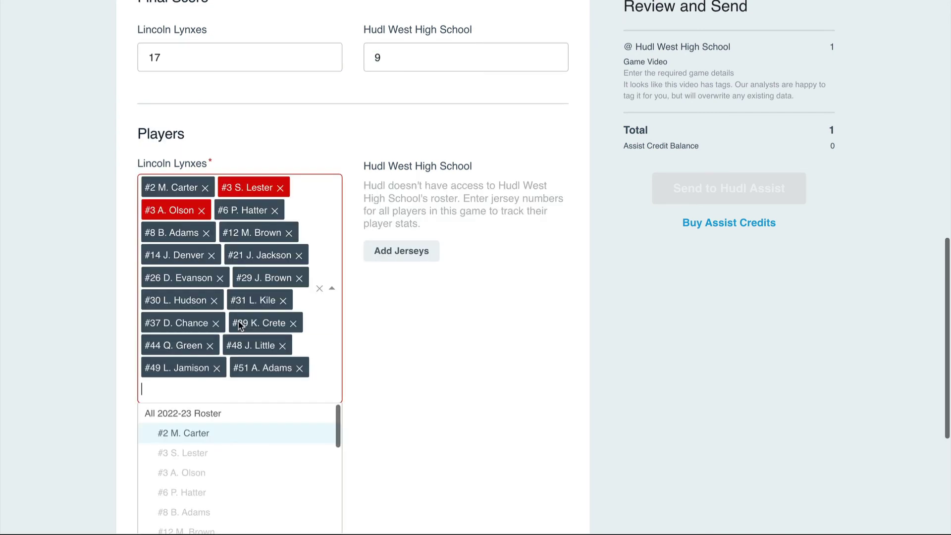
click(203, 213)
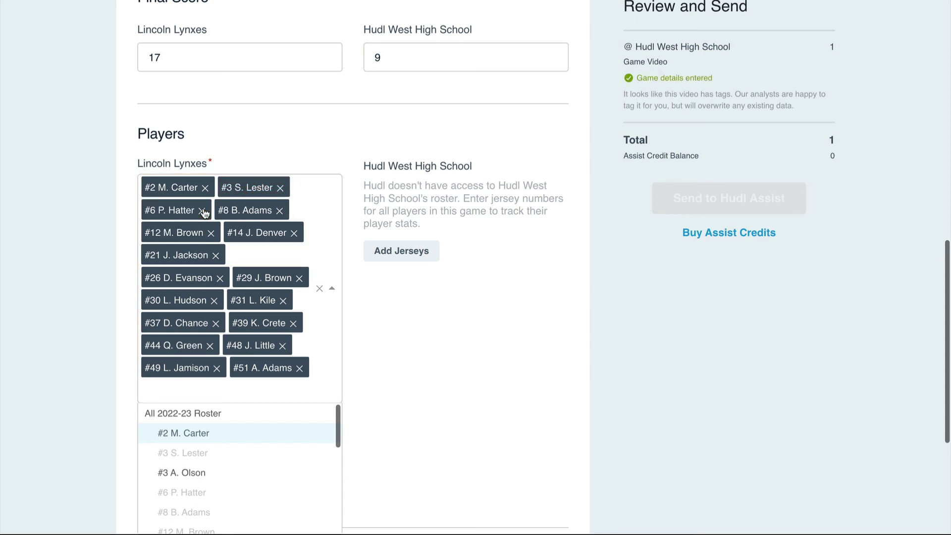
click(414, 341)
scroll(412, 335, up, 3)
scroll(412, 335, up, 3)
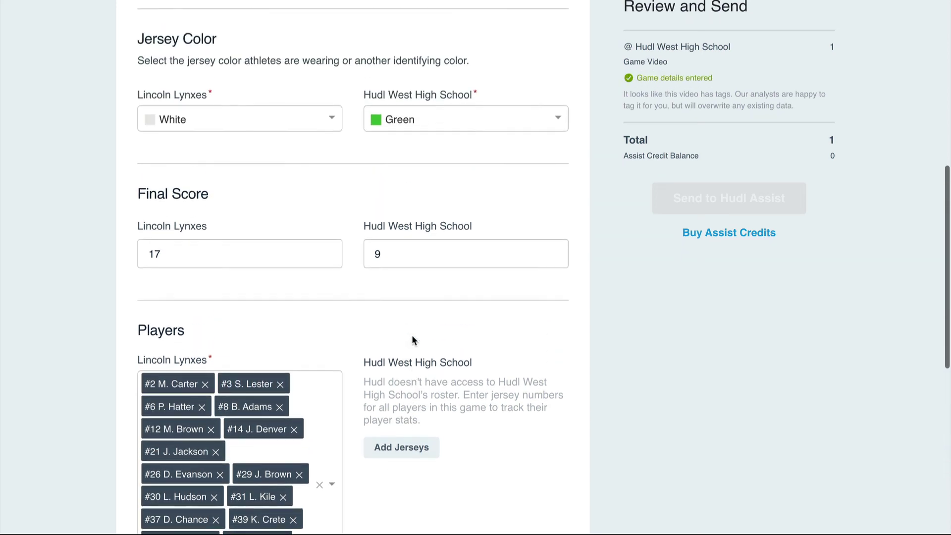
scroll(412, 335, up, 4)
scroll(411, 335, up, 3)
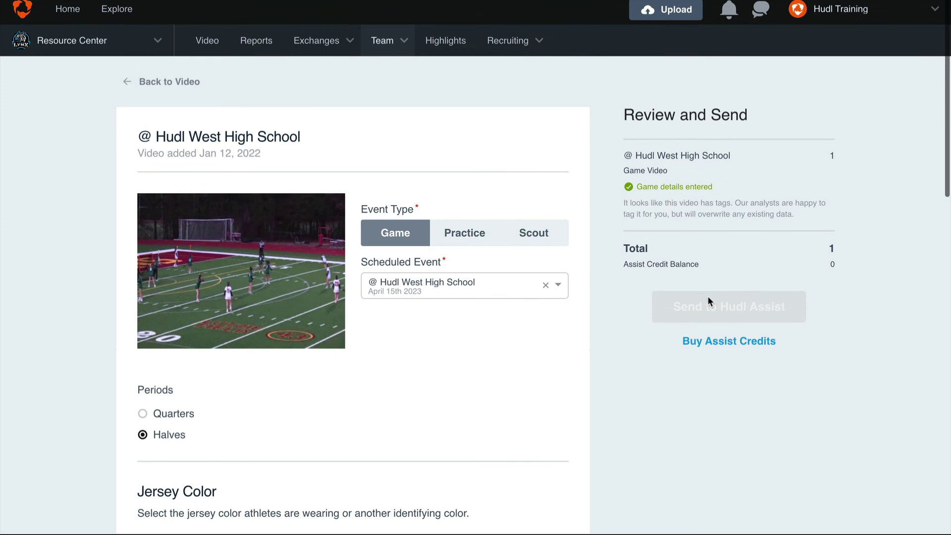